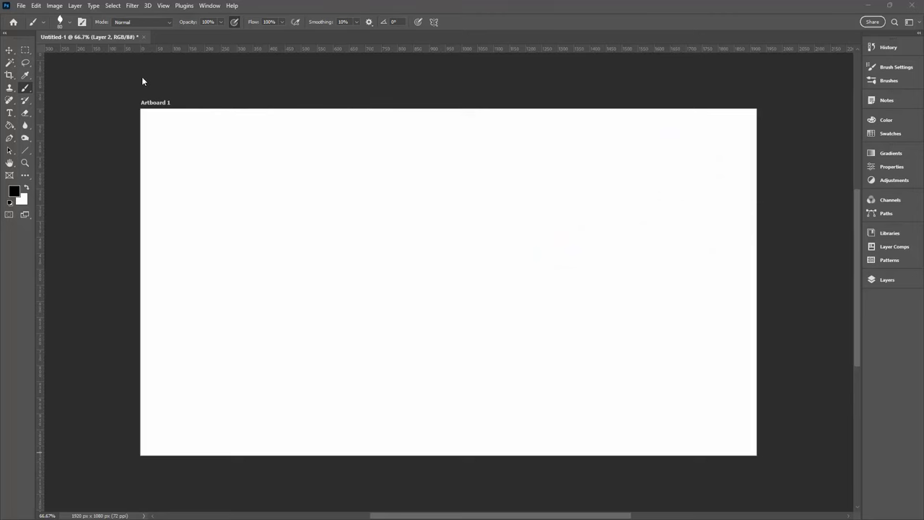
# Choose the pink flower brush preset (175) and stamp a curving line of flowers across the artboard
pyautogui.click(70, 22)
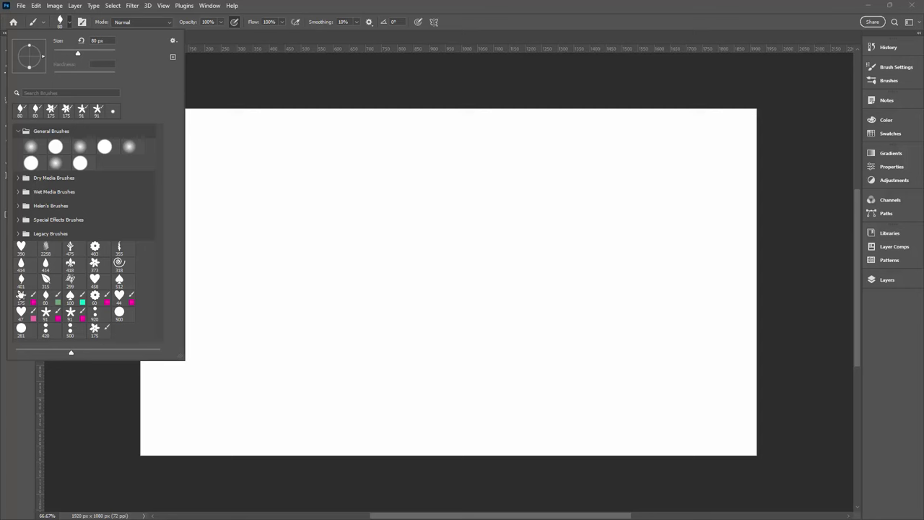
pyautogui.click(21, 295)
pyautogui.click(303, 42)
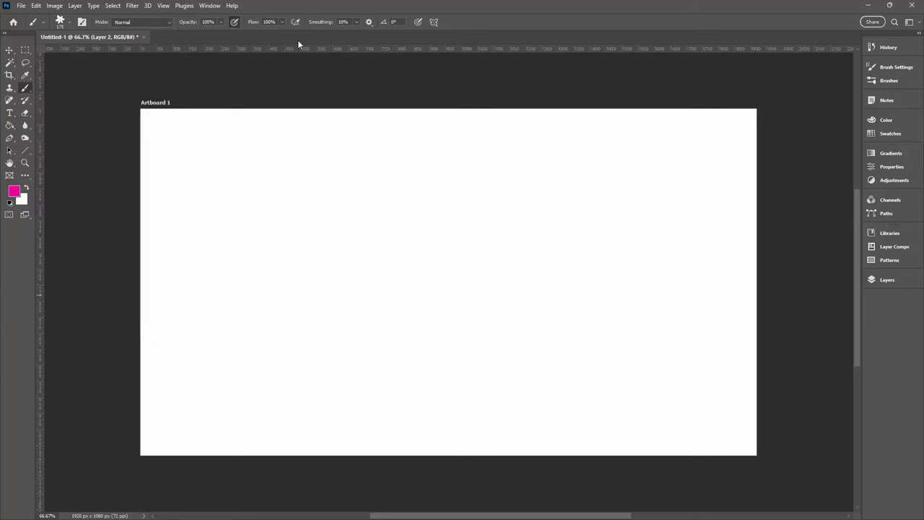
pyautogui.moveTo(182, 206)
pyautogui.mouseDown()
pyautogui.moveTo(214, 217)
pyautogui.moveTo(325, 318)
pyautogui.moveTo(459, 261)
pyautogui.mouseUp()
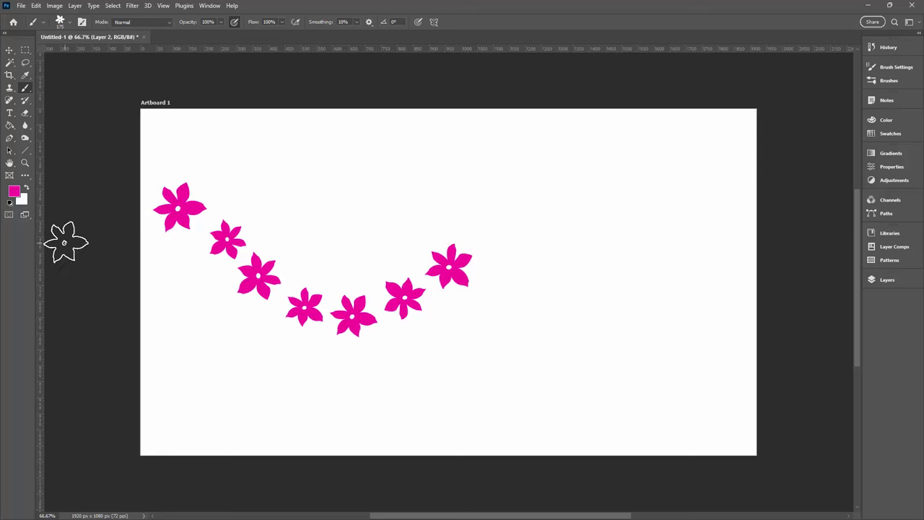
# Reset colours to default, then stamp an arc of pink flowers and two more at top left
pyautogui.press('d')
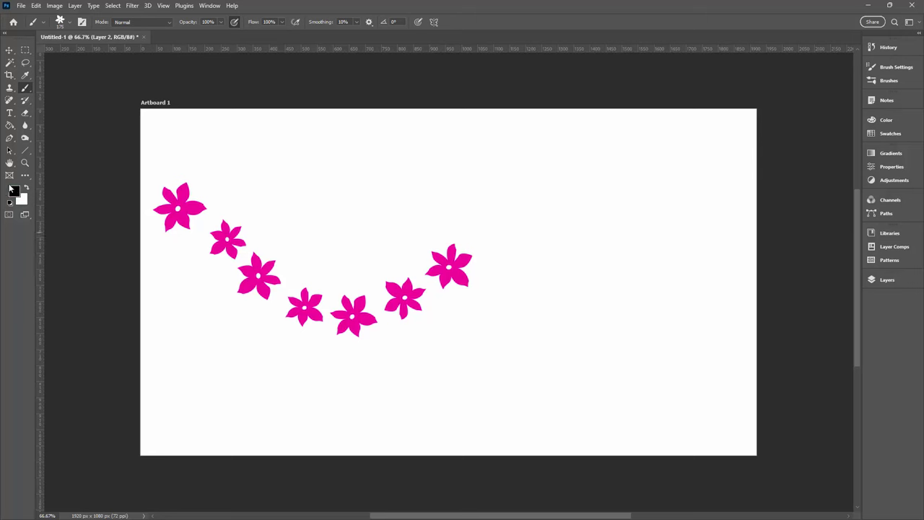
pyautogui.click(72, 21)
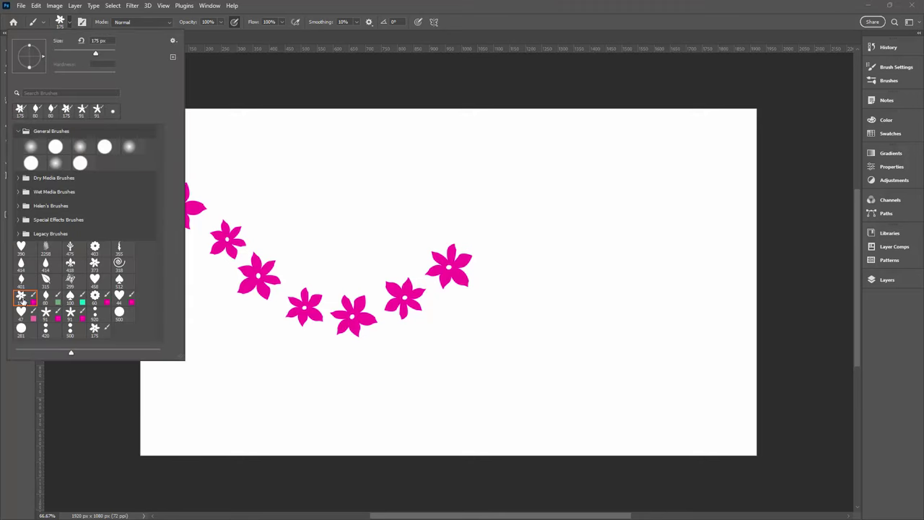
pyautogui.moveTo(388, 184)
pyautogui.mouseDown()
pyautogui.moveTo(460, 167)
pyautogui.moveTo(640, 299)
pyautogui.mouseUp()
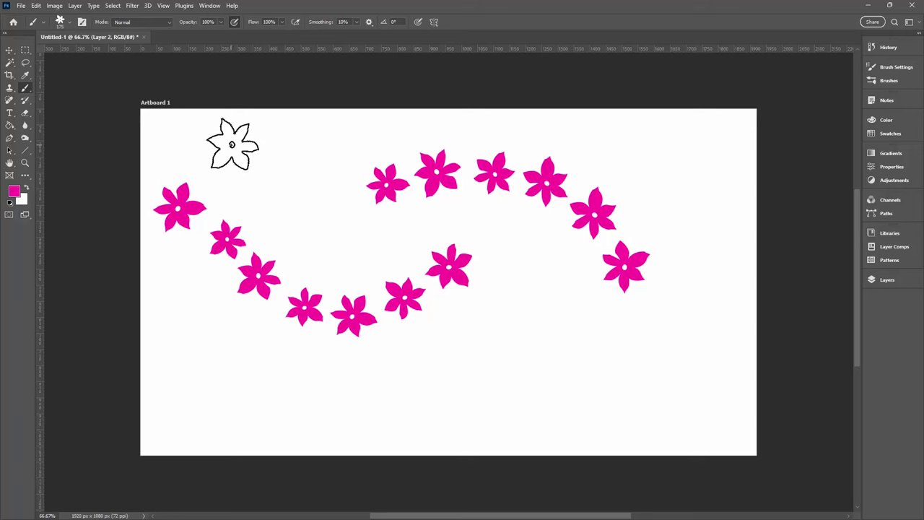
pyautogui.moveTo(233, 143); pyautogui.dragTo(275, 191)
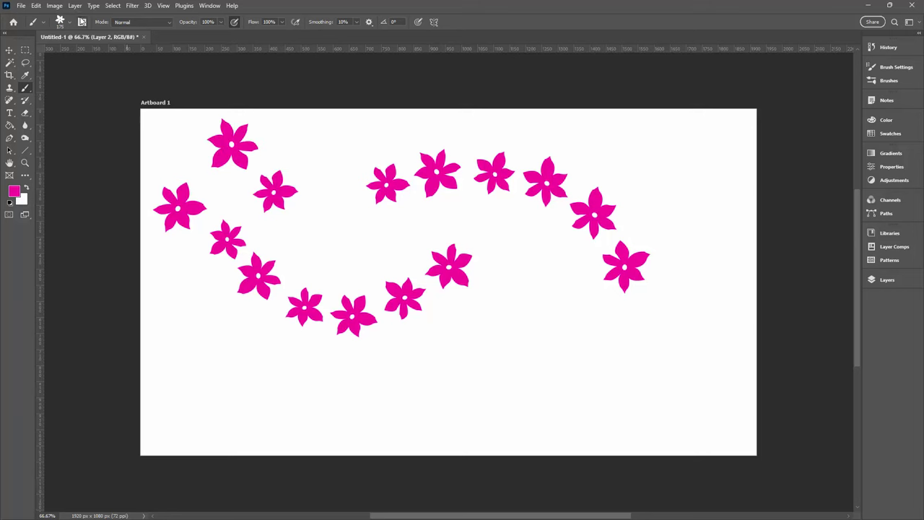
# Save the current brush as a new preset 'Flower with no color' with Include Color left unchecked
pyautogui.click(82, 22)
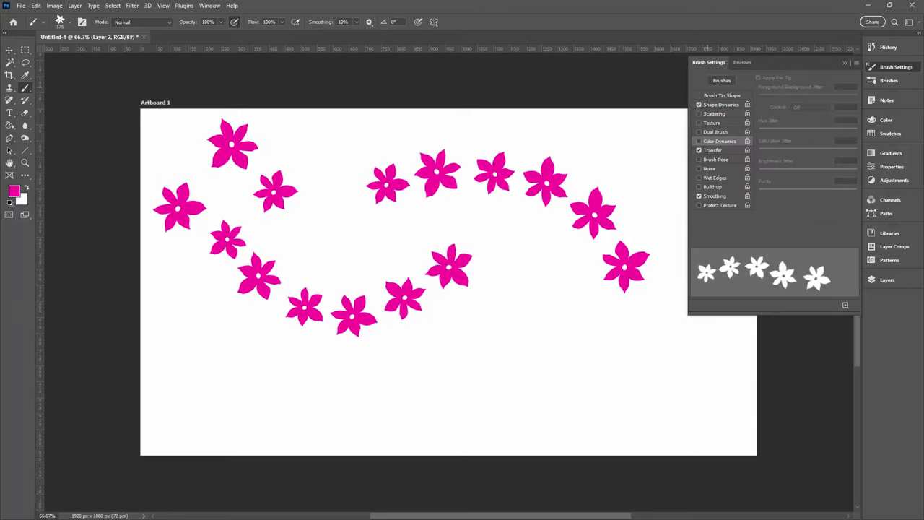
pyautogui.click(857, 63)
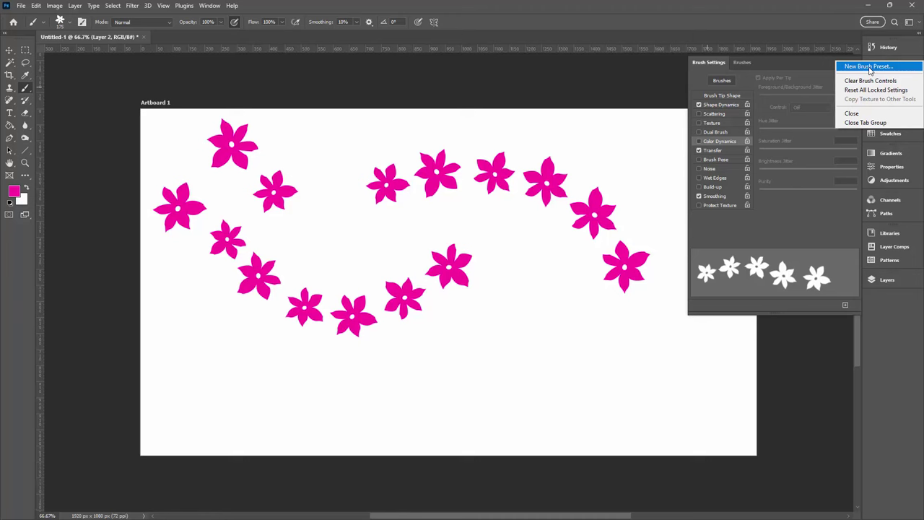
pyautogui.click(869, 66)
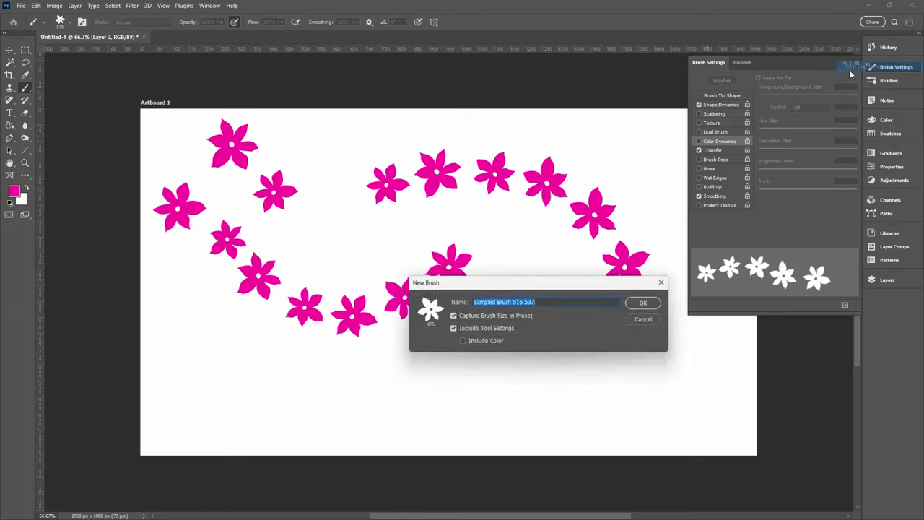
pyautogui.click(462, 344)
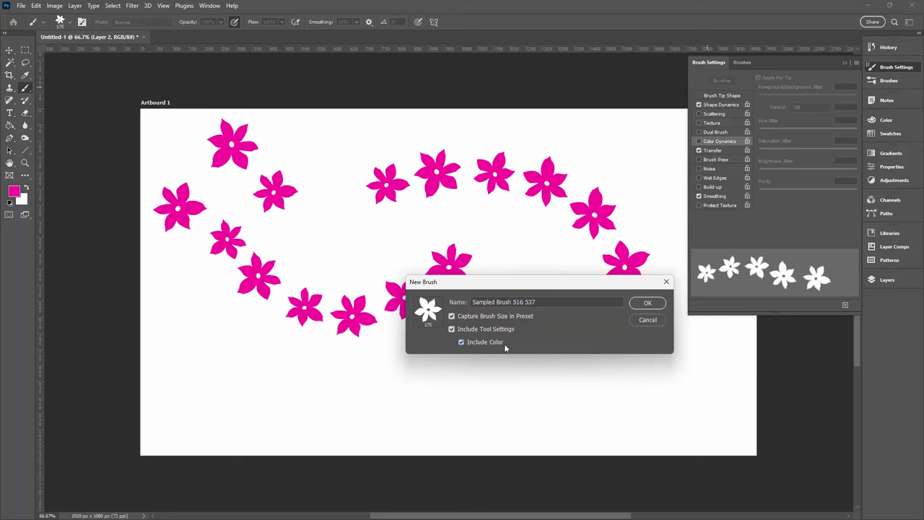
pyautogui.click(461, 344)
pyautogui.click(544, 302)
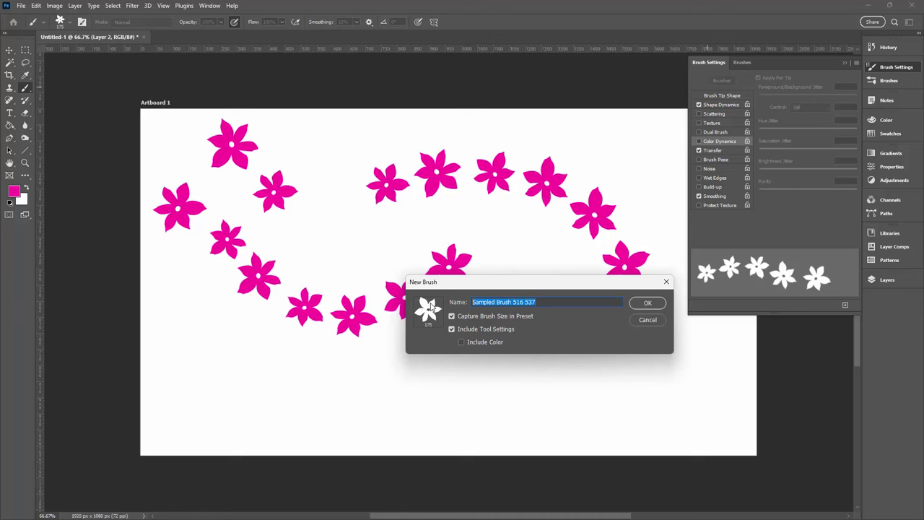
pyautogui.write('Flower with no color')
pyautogui.click(648, 304)
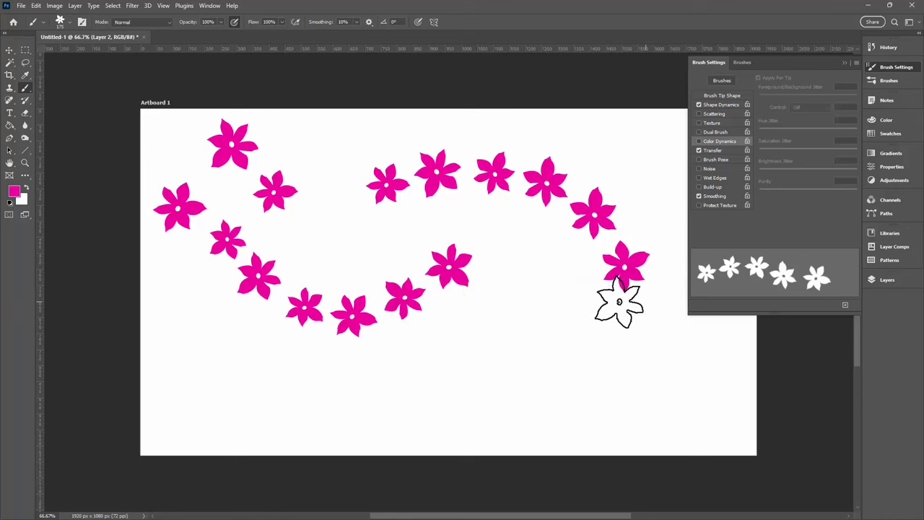
# Pick the 'Flower with no color' preset and stamp flowers along the lower left and lower middle
pyautogui.click(68, 22)
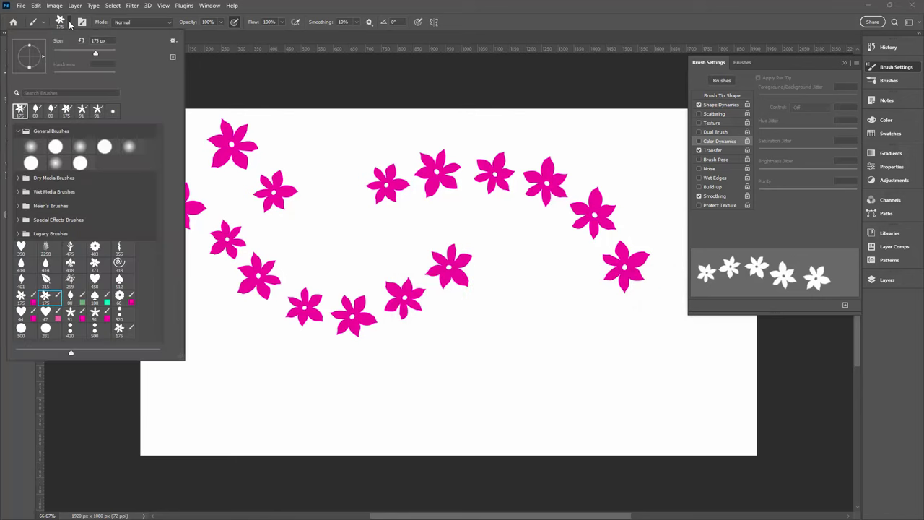
pyautogui.click(46, 297)
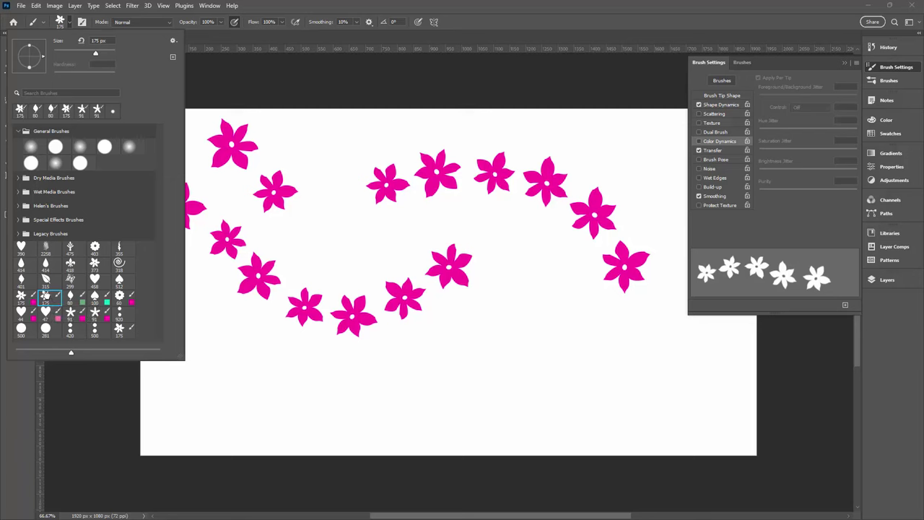
pyautogui.moveTo(232, 366)
pyautogui.mouseDown()
pyautogui.moveTo(238, 376)
pyautogui.moveTo(367, 381)
pyautogui.mouseUp()
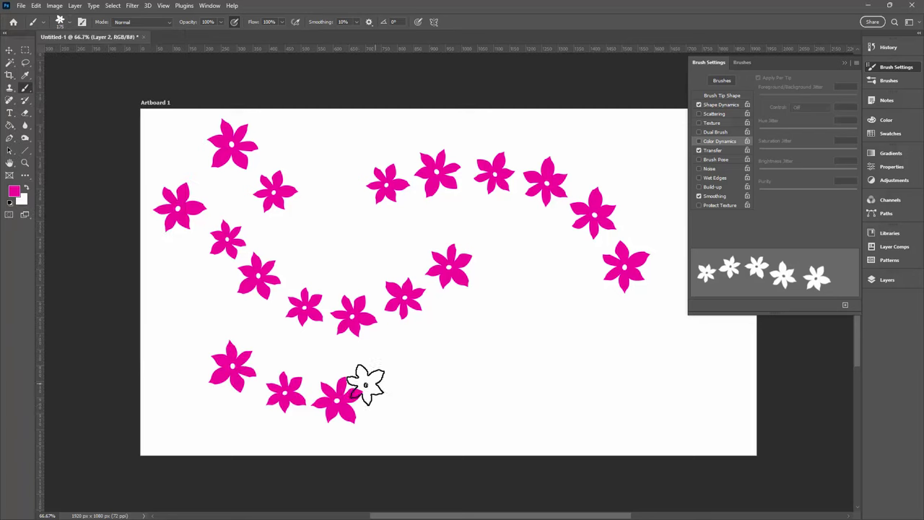
pyautogui.press('d')
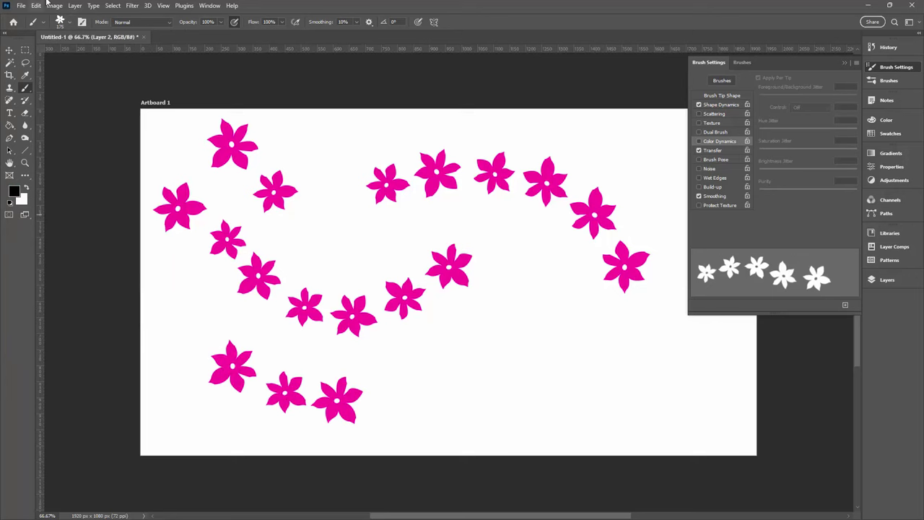
pyautogui.click(67, 22)
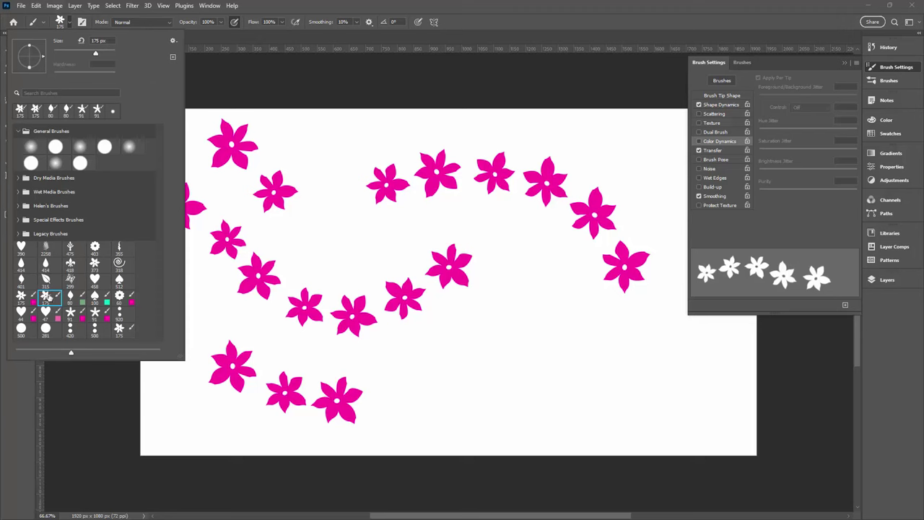
pyautogui.moveTo(421, 361)
pyautogui.mouseDown()
pyautogui.moveTo(443, 383)
pyautogui.moveTo(587, 318)
pyautogui.mouseUp()
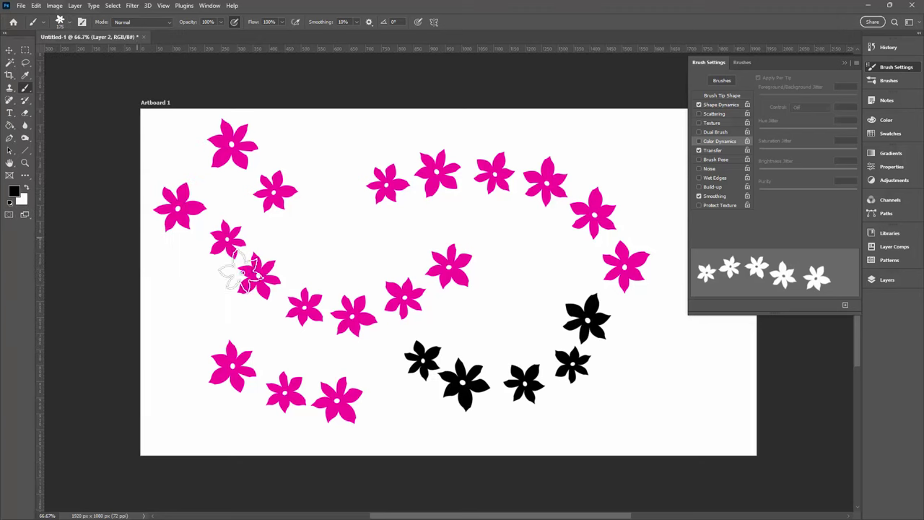
# Set the foreground colour to teal #298aaa and stamp a trail of teal flowers through the centre
pyautogui.click(15, 192)
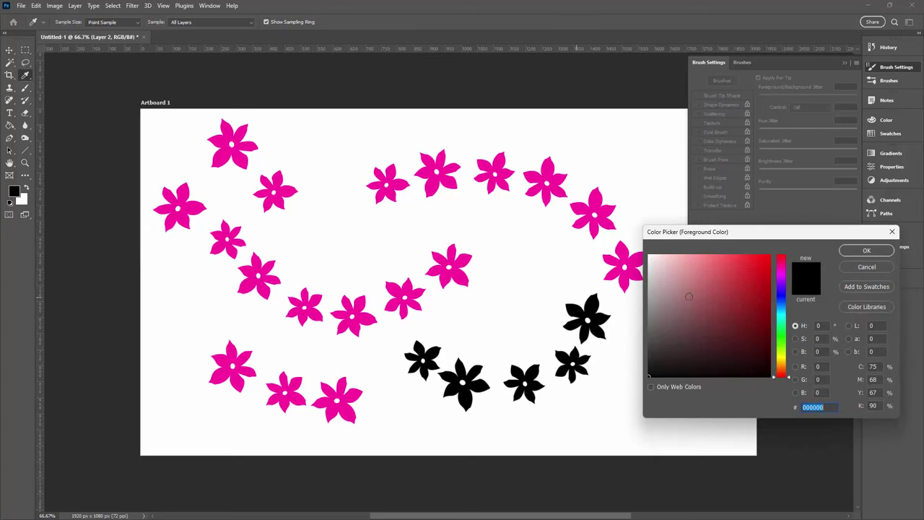
pyautogui.click(786, 311)
pyautogui.click(741, 295)
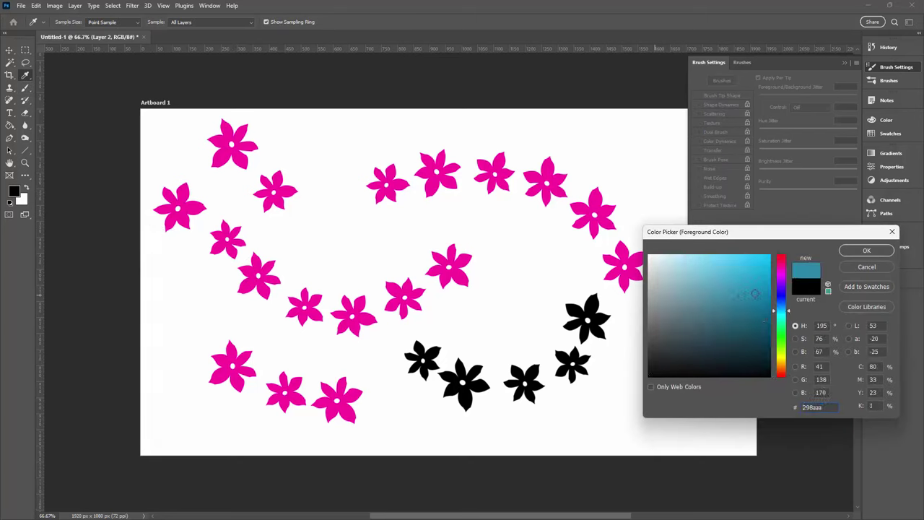
pyautogui.click(867, 250)
pyautogui.moveTo(470, 340)
pyautogui.mouseDown()
pyautogui.moveTo(472, 242)
pyautogui.moveTo(310, 224)
pyautogui.mouseUp()
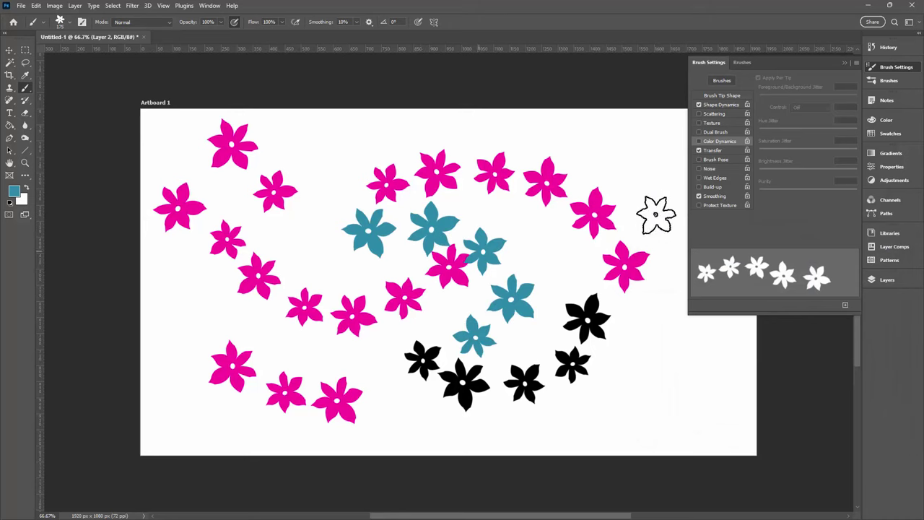
pyautogui.click(847, 62)
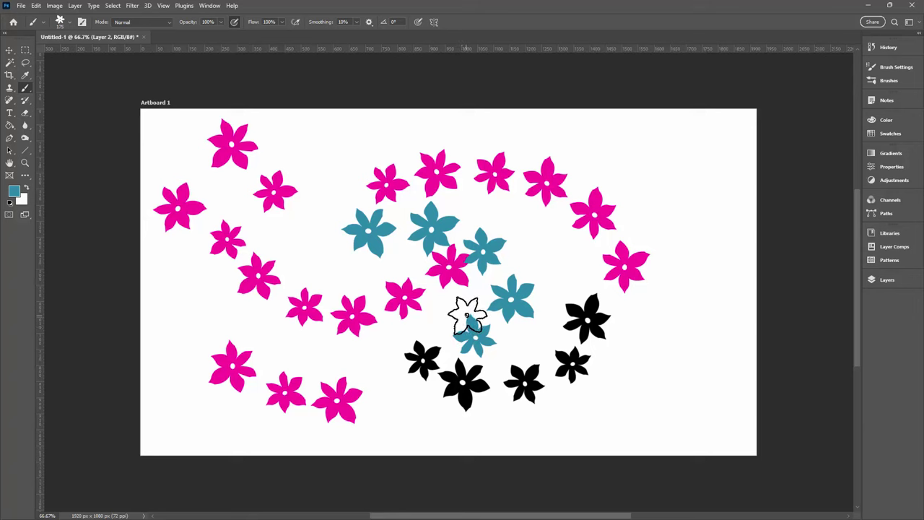
# Delete the unwanted flower brush preset from the Brush Preset picker
pyautogui.click(69, 22)
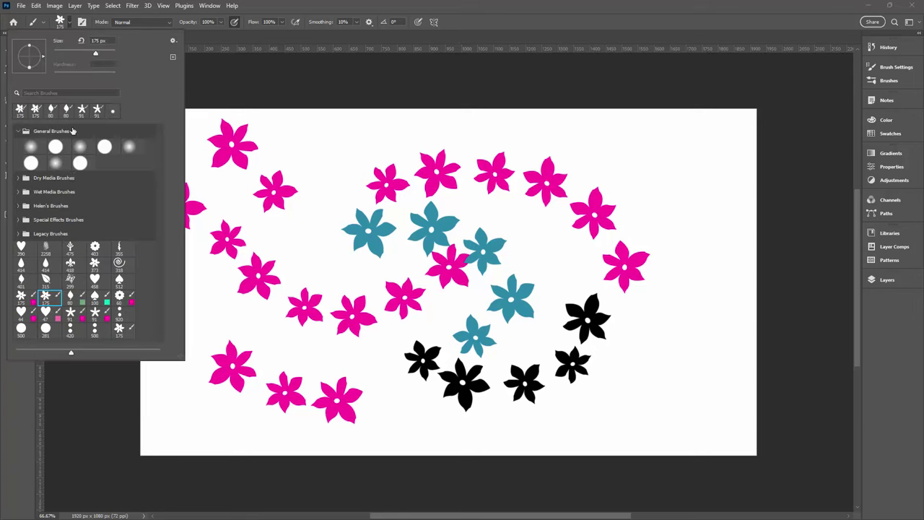
pyautogui.rightClick(24, 299)
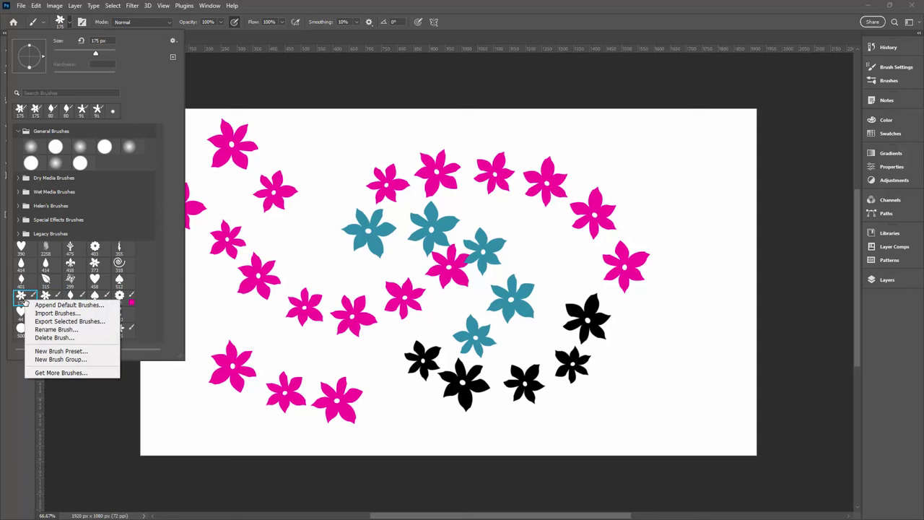
pyautogui.click(52, 338)
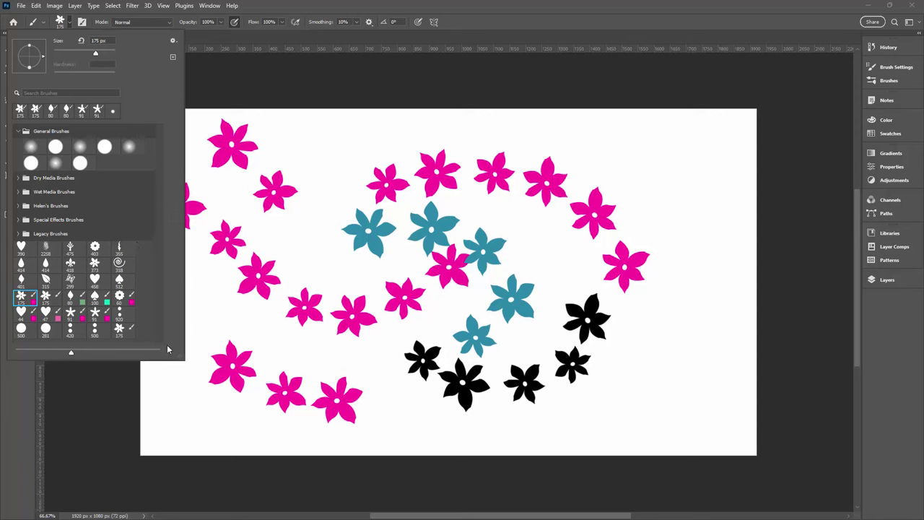
# Show the Brushes panel via Window > Brushes and switch to the Rectangular Marquee tool (M)
pyautogui.moveTo(179, 356)
pyautogui.mouseDown()
pyautogui.moveTo(243, 418)
pyautogui.moveTo(277, 432)
pyautogui.mouseUp()
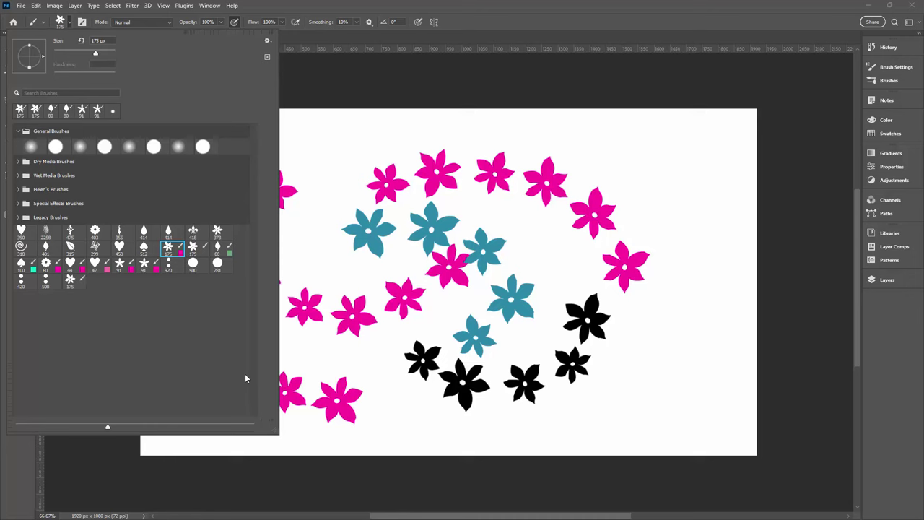
pyautogui.click(208, 6)
pyautogui.click(209, 6)
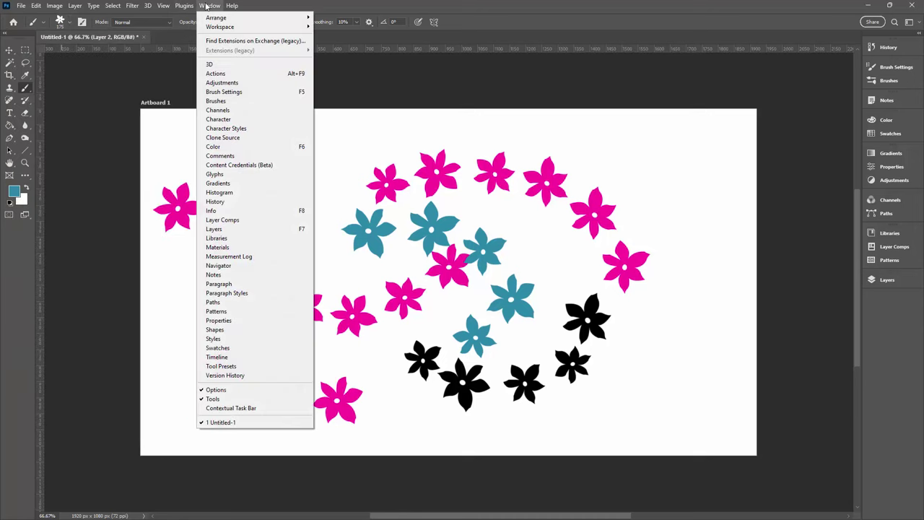
pyautogui.click(215, 100)
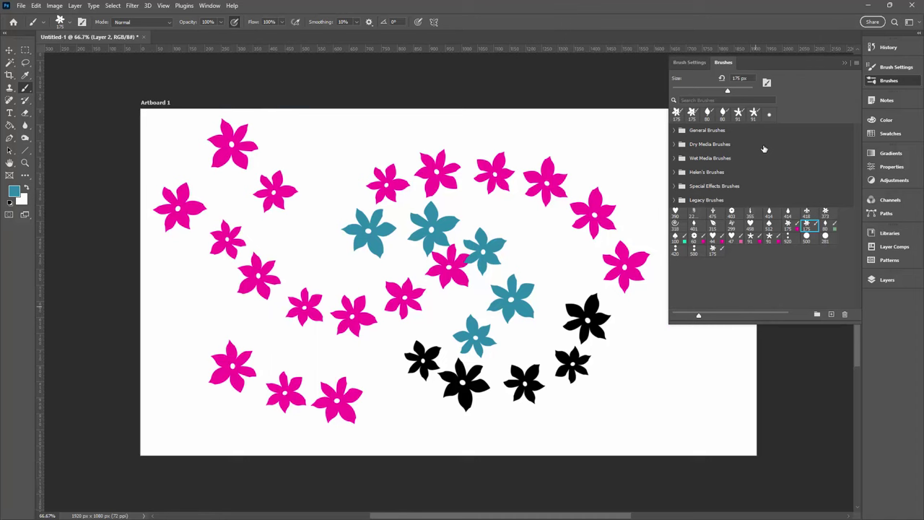
pyautogui.press('m')
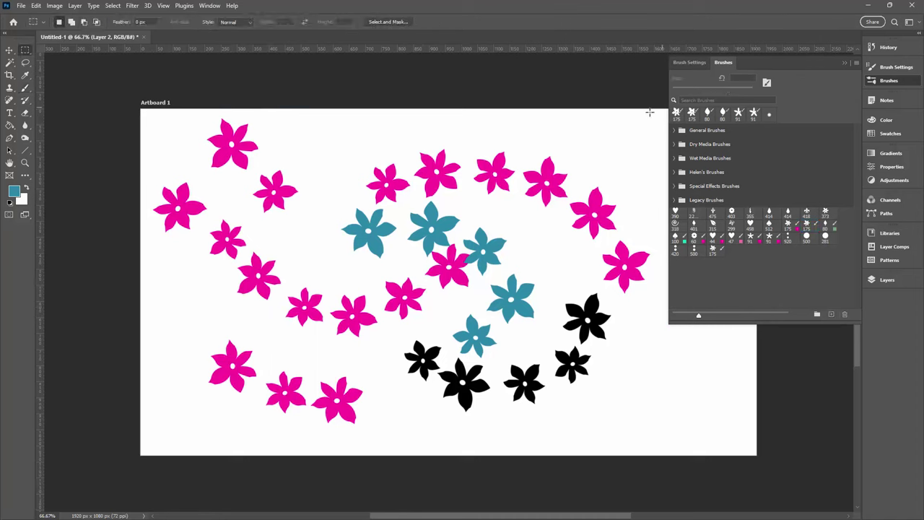
# Select all brush groups from General Brushes to the last preset and export them as 'Dec 2023' .abr
pyautogui.click(681, 131)
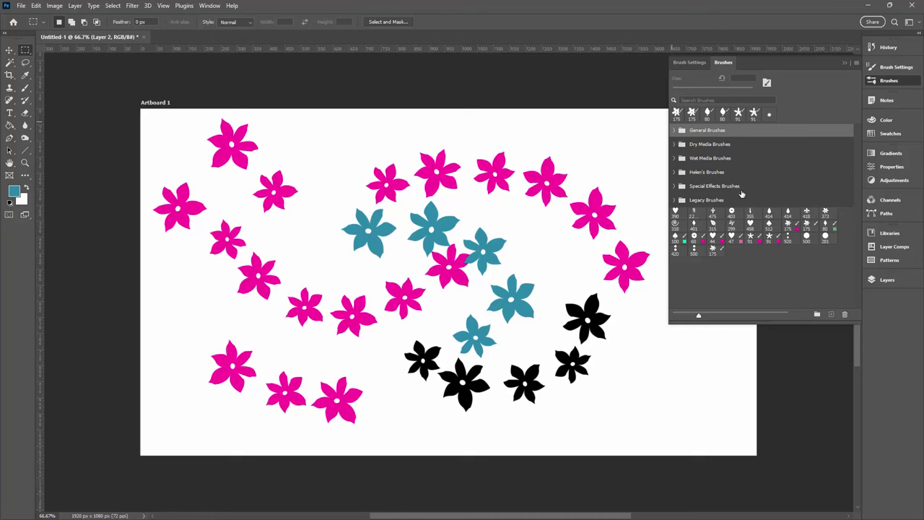
pyautogui.keyDown('shift'); pyautogui.click(717, 252); pyautogui.keyUp('shift')
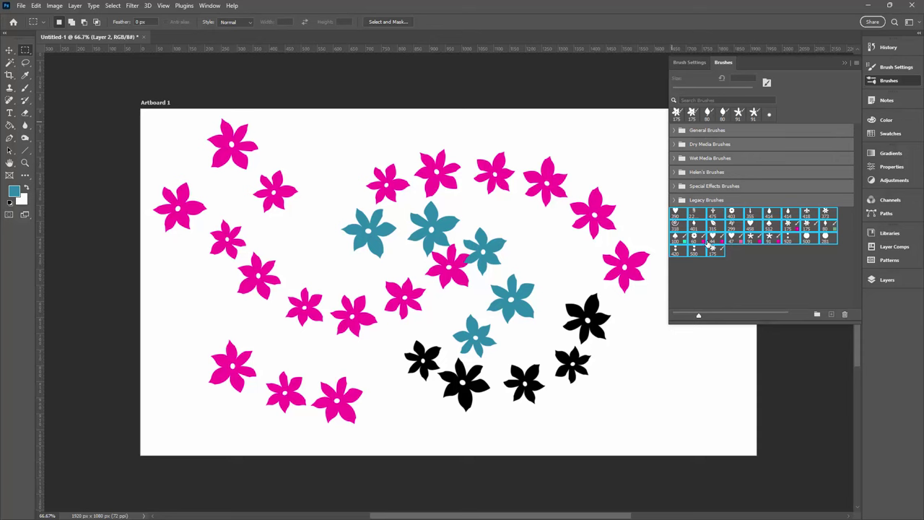
pyautogui.rightClick(724, 254)
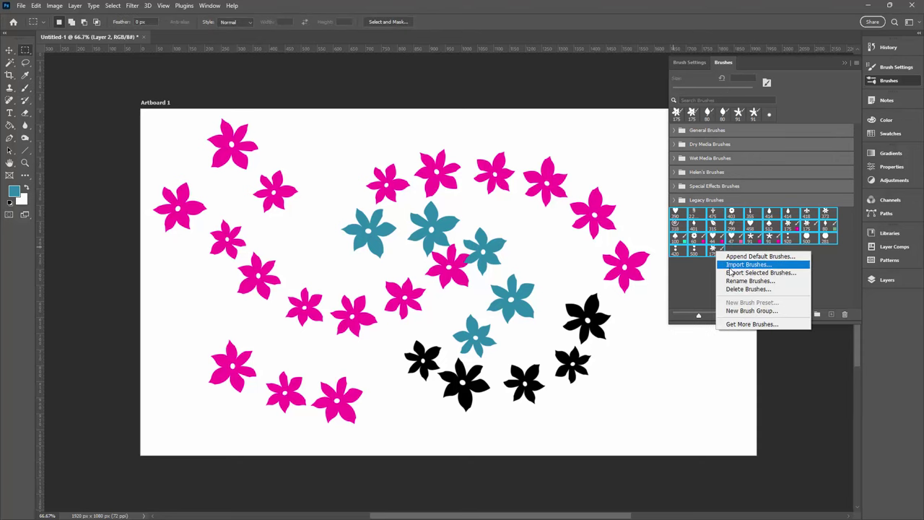
pyautogui.click(759, 272)
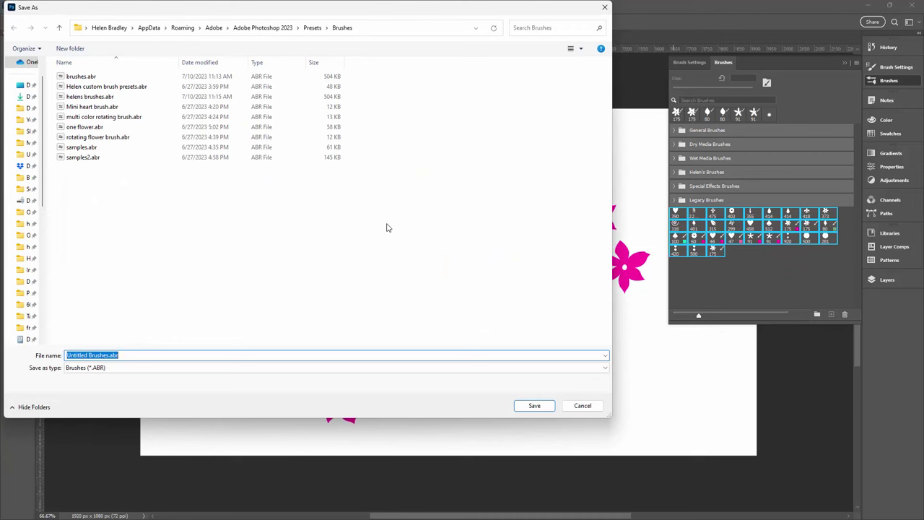
pyautogui.write('Dec 2023')
pyautogui.click(534, 405)
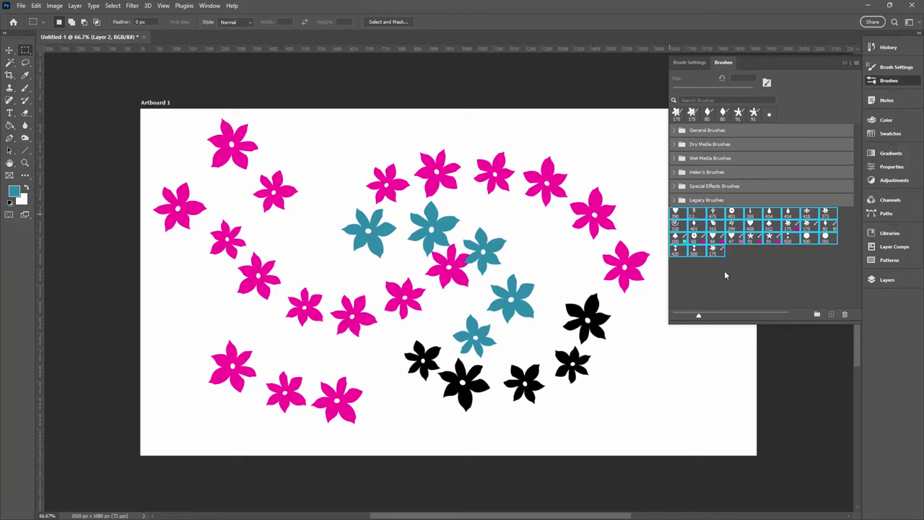
pyautogui.click(858, 65)
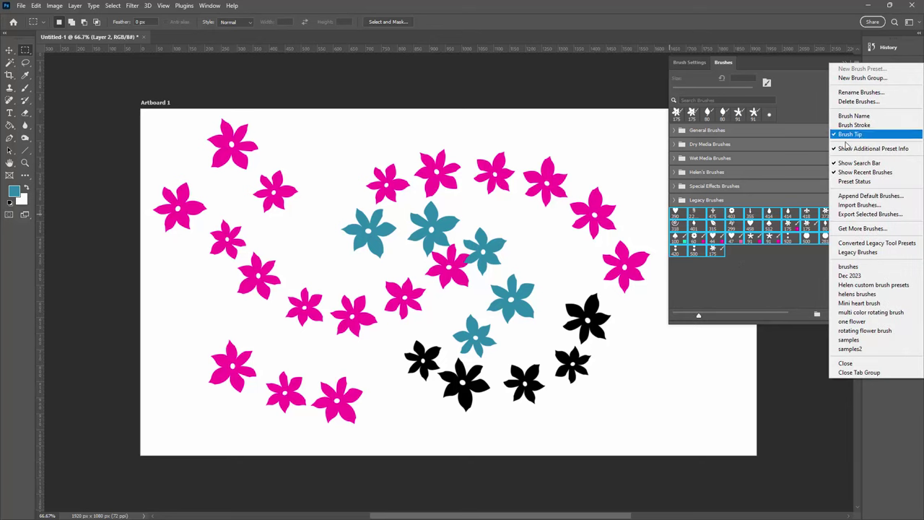
pyautogui.click(851, 205)
pyautogui.click(75, 86)
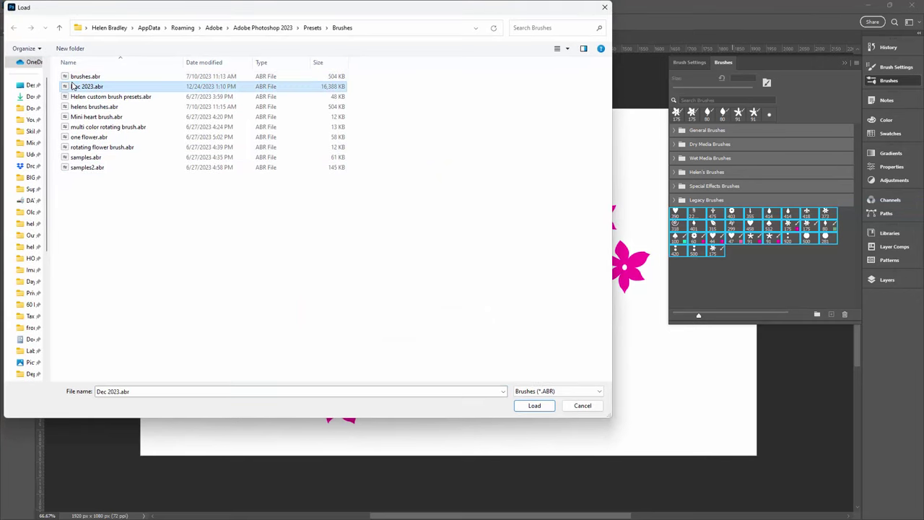
pyautogui.click(83, 87)
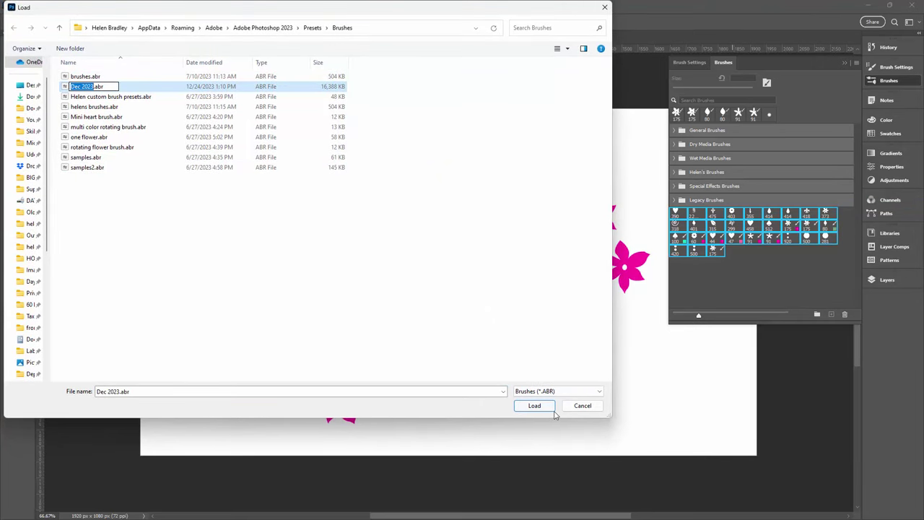
pyautogui.press('Escape')
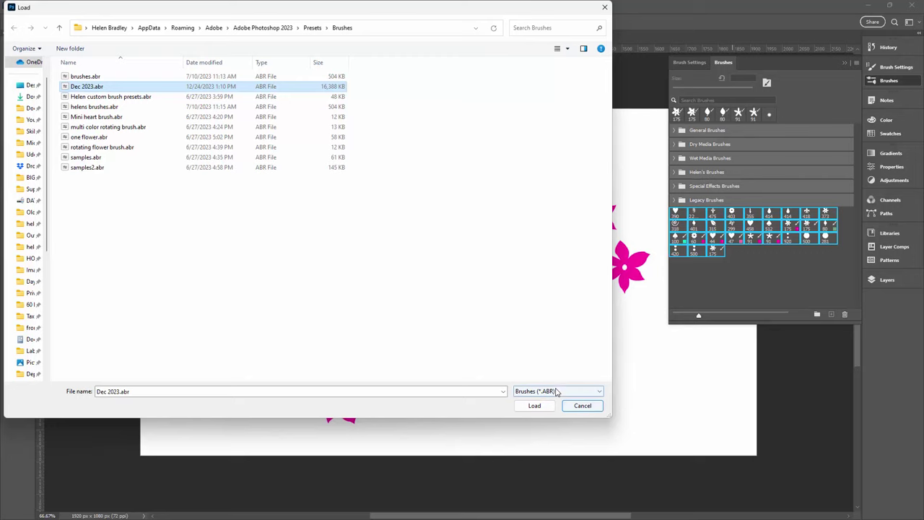
pyautogui.click(591, 406)
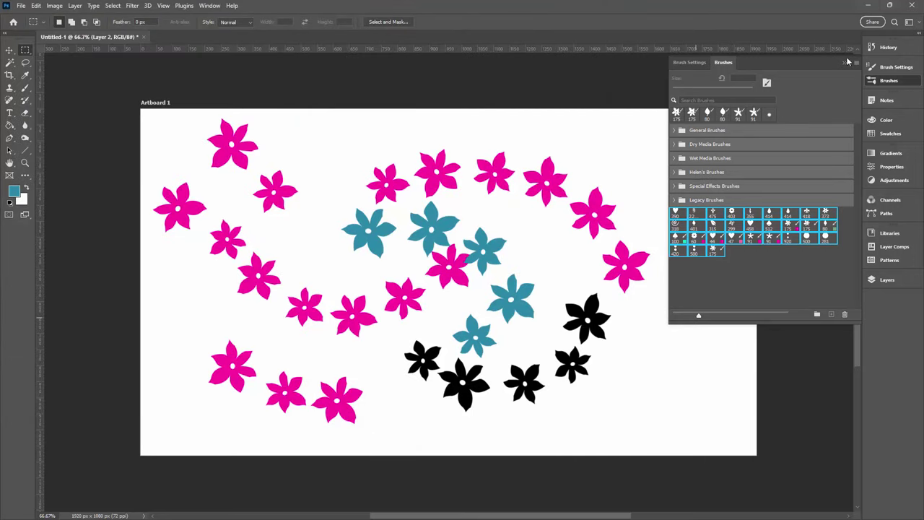
# Collapse the Brushes panel back into the dock
pyautogui.click(844, 62)
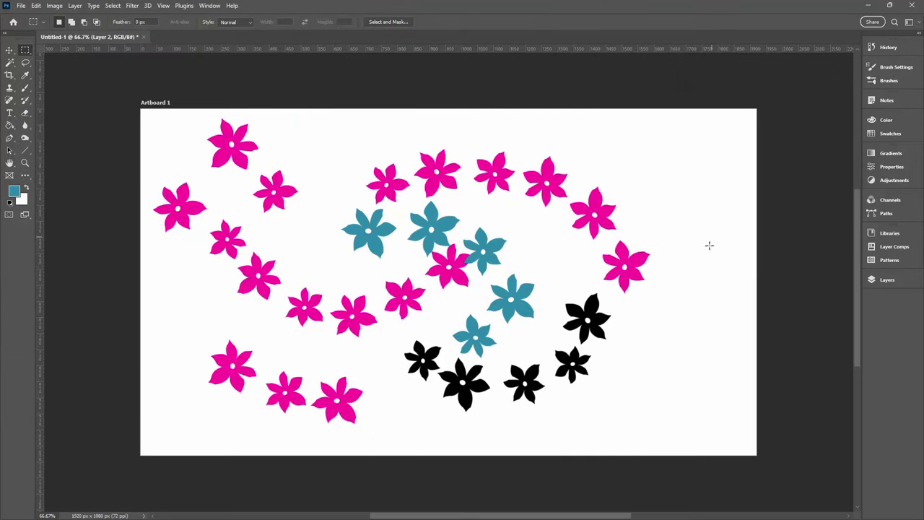